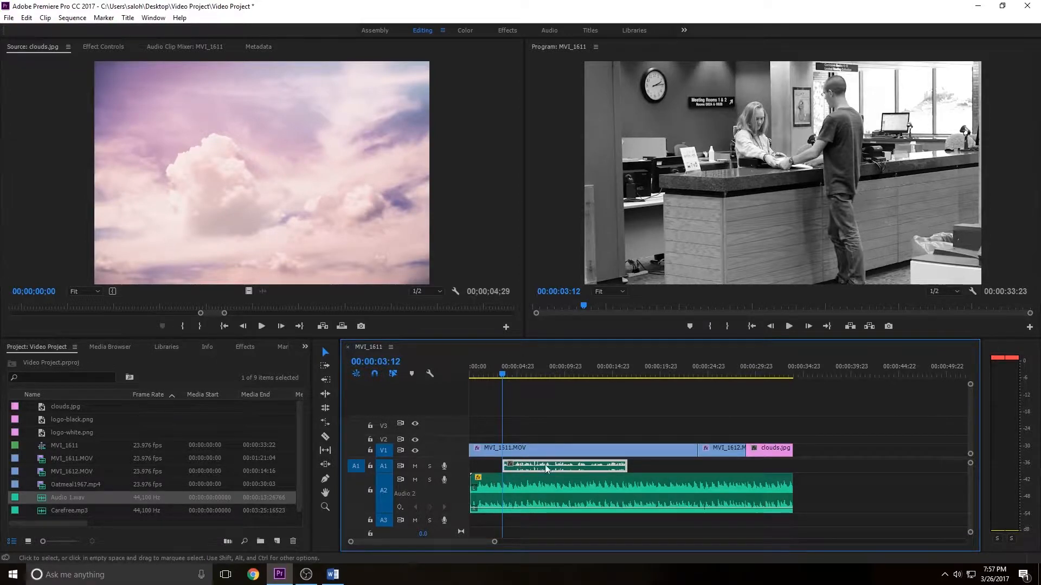
Add four volume keyframes with the Pen tool to the music clip on A2, an inner and outer one around each end of Audio 1.wav
drag(521, 375, 629, 386)
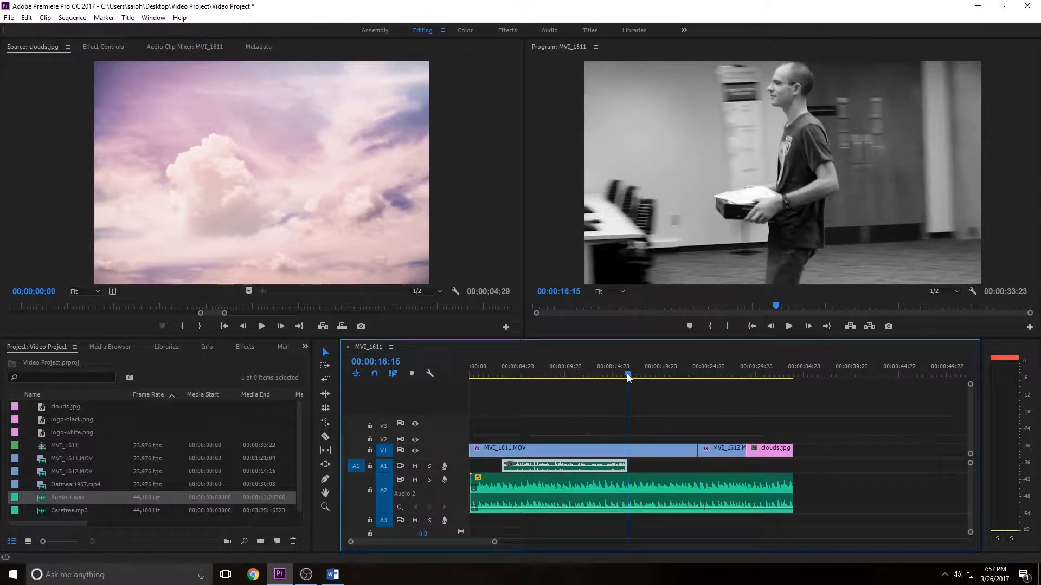
drag(628, 378, 502, 376)
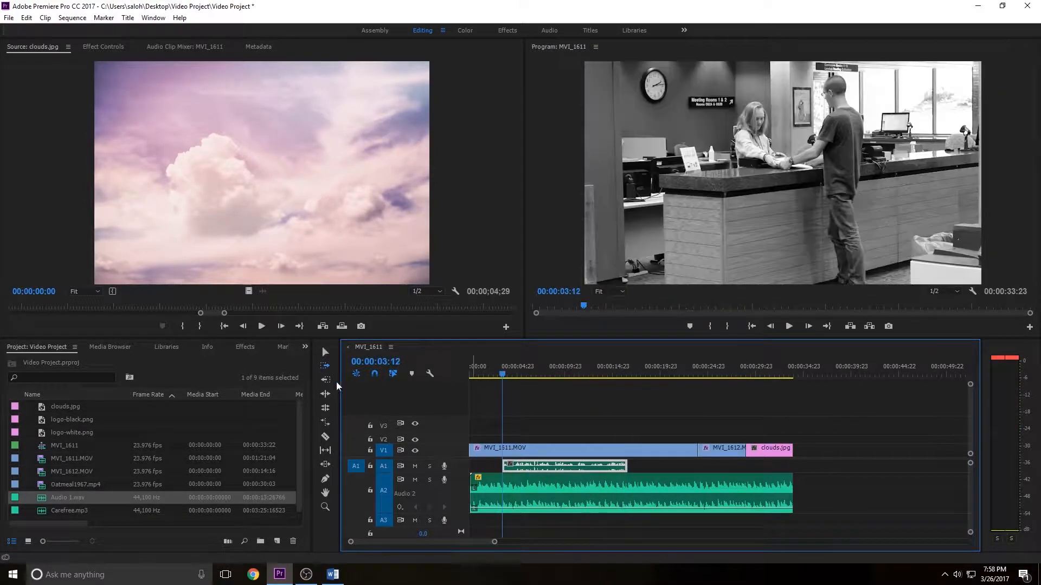
click(326, 481)
click(326, 482)
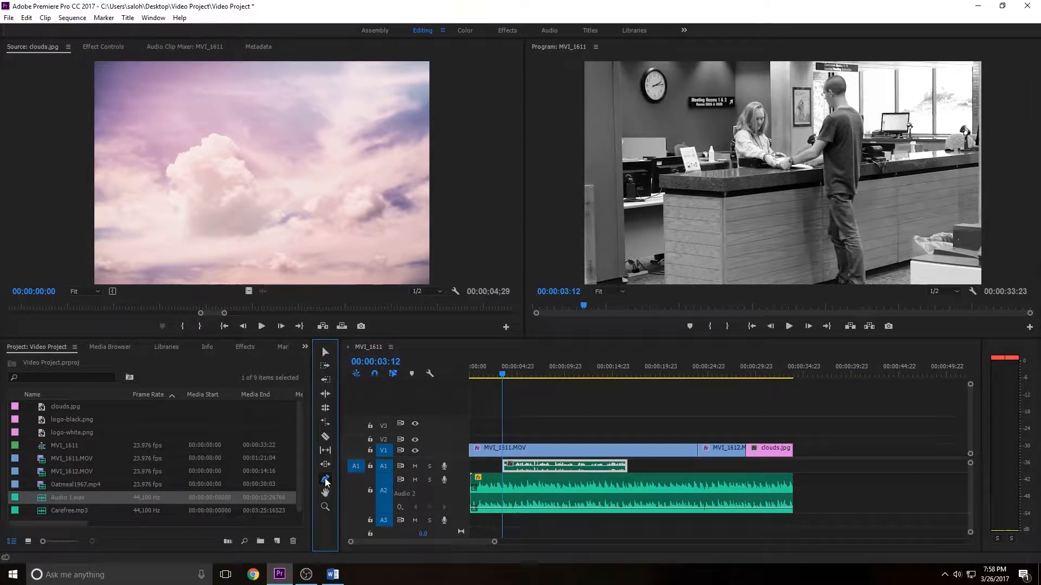
click(501, 510)
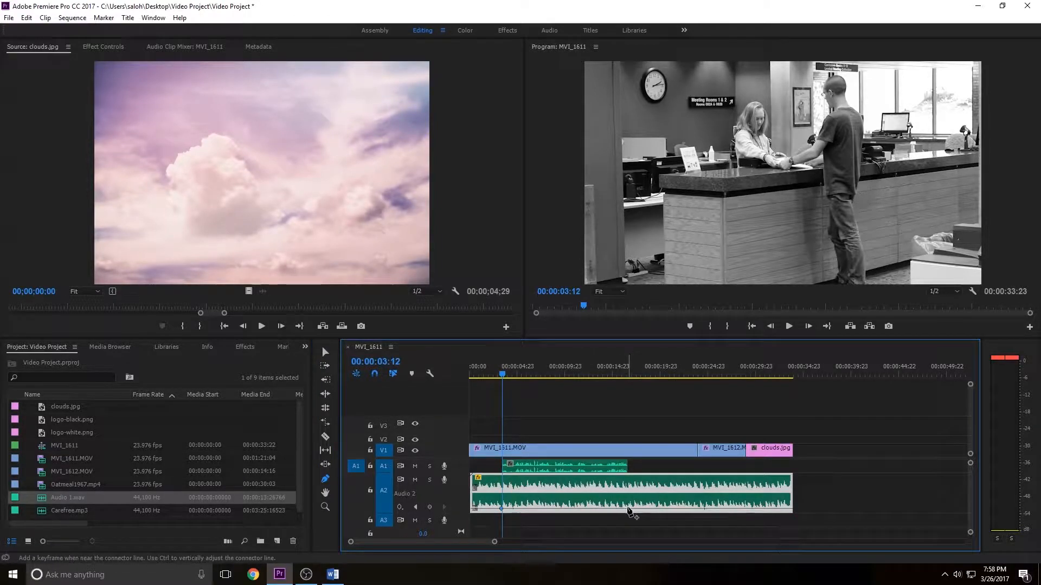
click(628, 509)
click(491, 509)
click(636, 510)
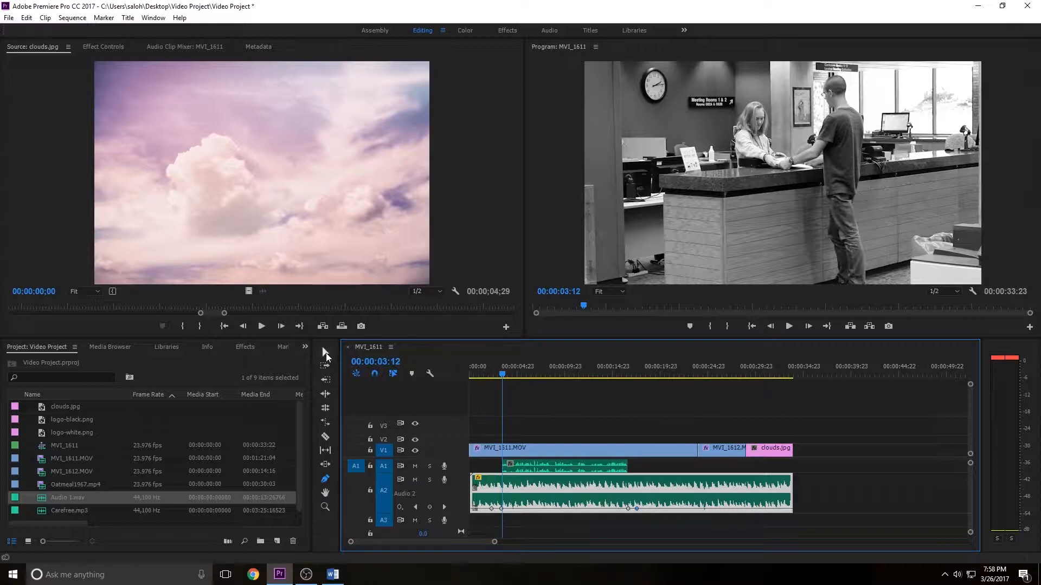
Raise the two outer volume keyframes so the music dips under Audio 1.wav, and play back the start of the dip
click(325, 352)
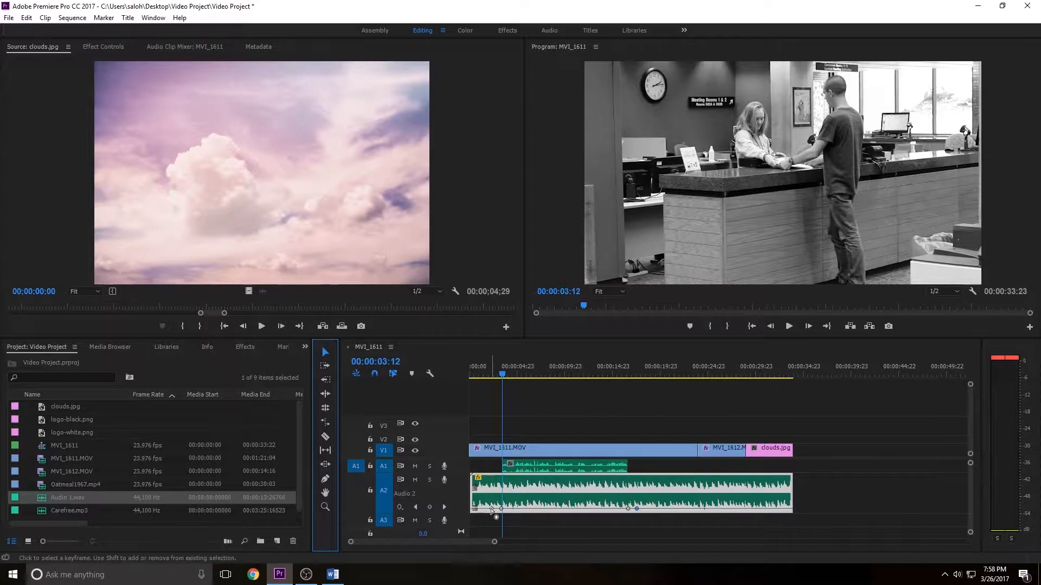
drag(491, 508, 492, 500)
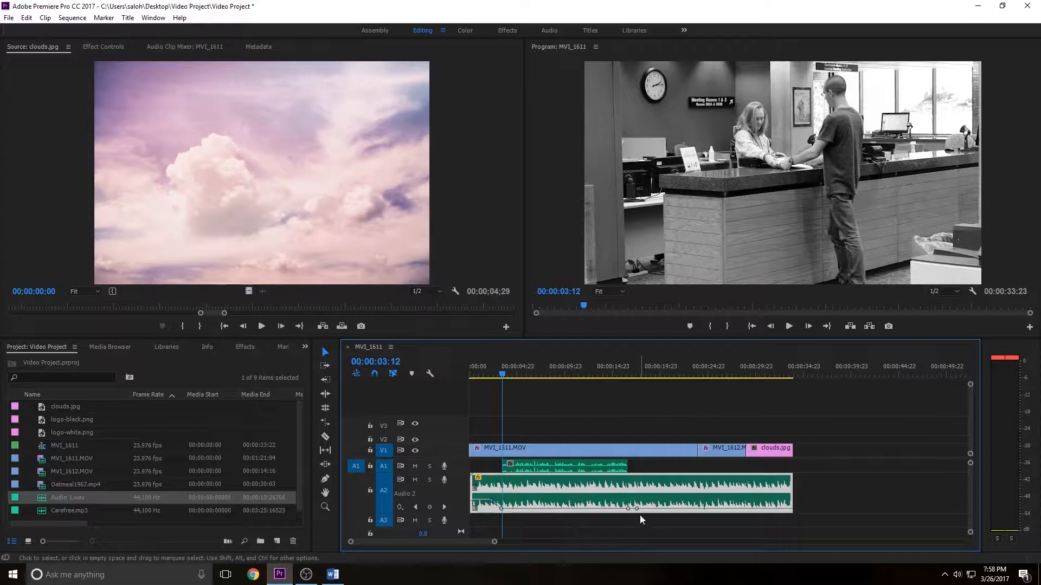
drag(636, 508, 636, 499)
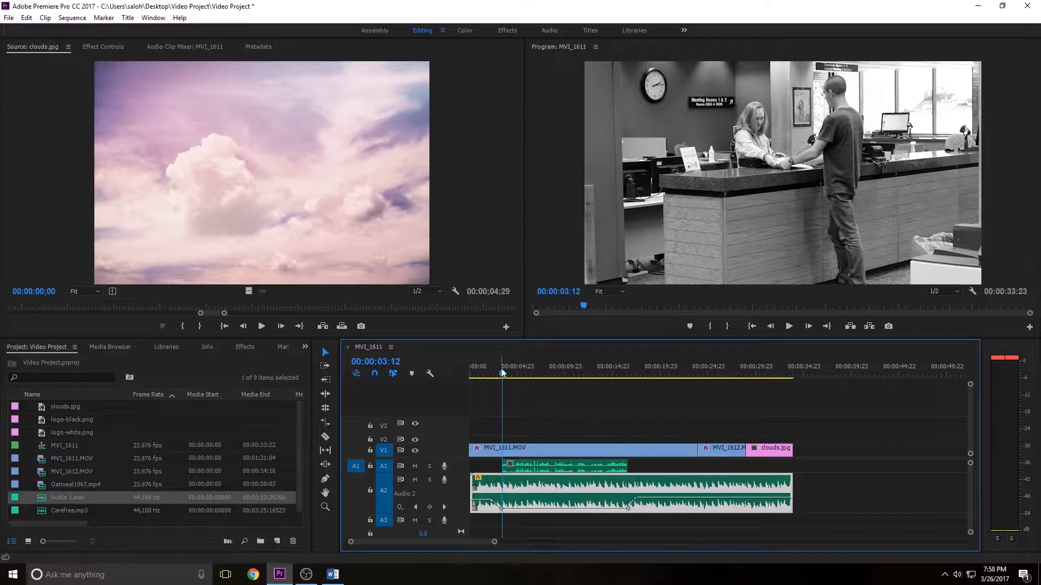
drag(502, 374, 484, 377)
key(space)
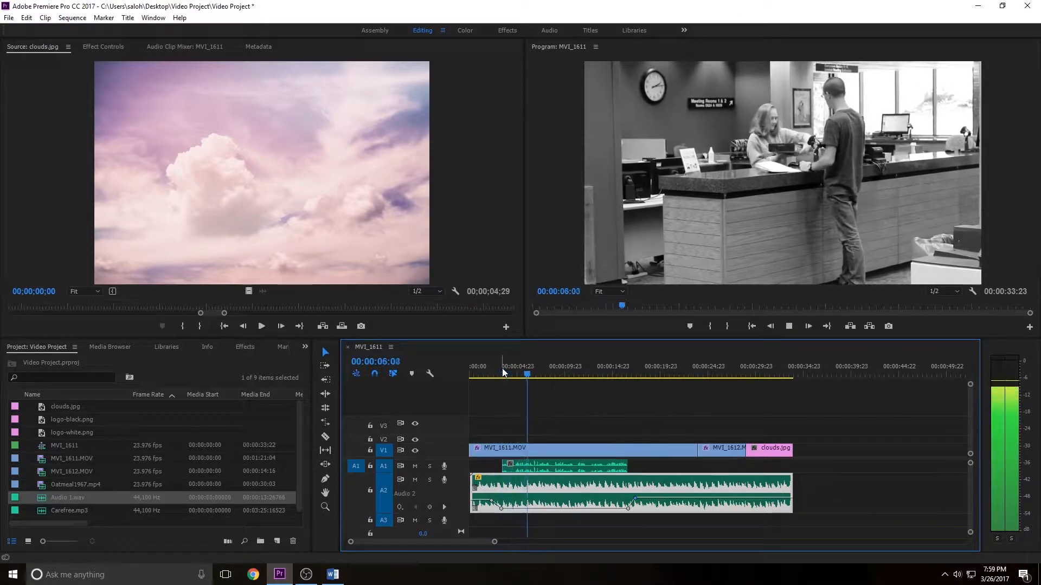
key(space)
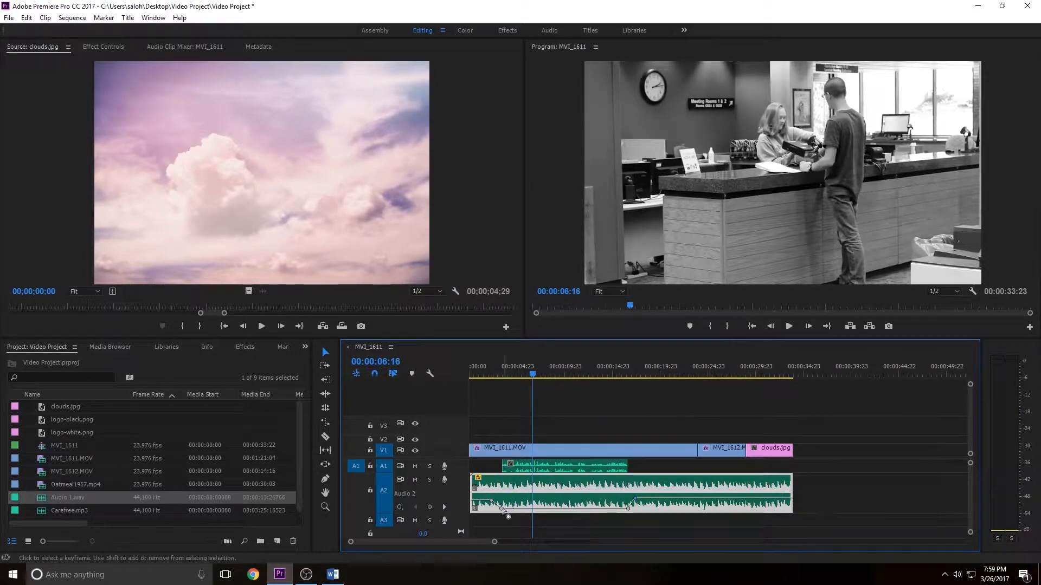
Spread the volume keyframes for more gradual ramps, with the first at 00:00:02:14 and about -3.29 dB, and play back the dip
mouse_move(501, 509)
mouse_down()
mouse_move(510, 509)
mouse_move(483, 505)
mouse_move(493, 498)
mouse_up()
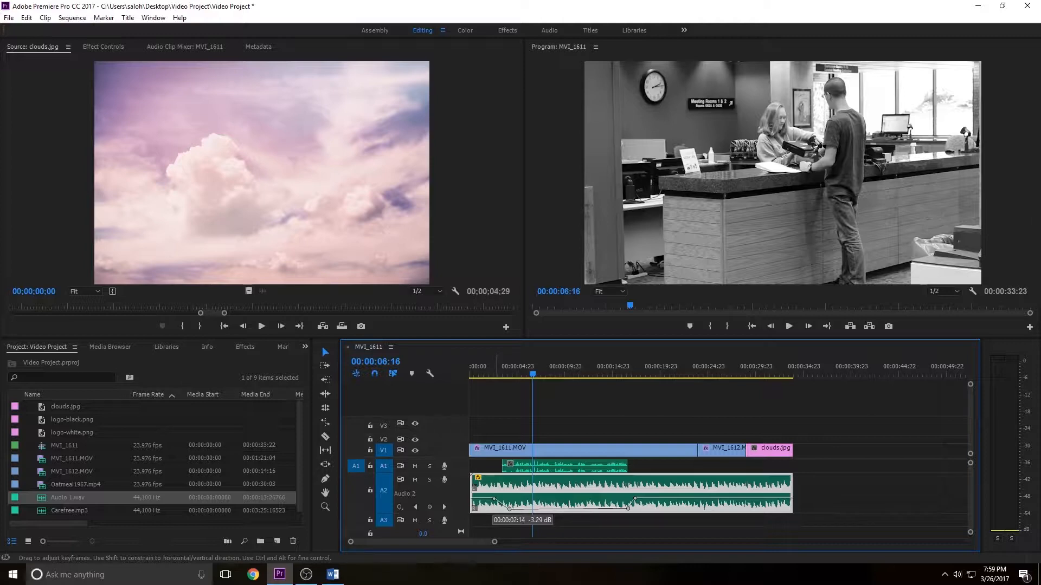
drag(494, 498, 493, 498)
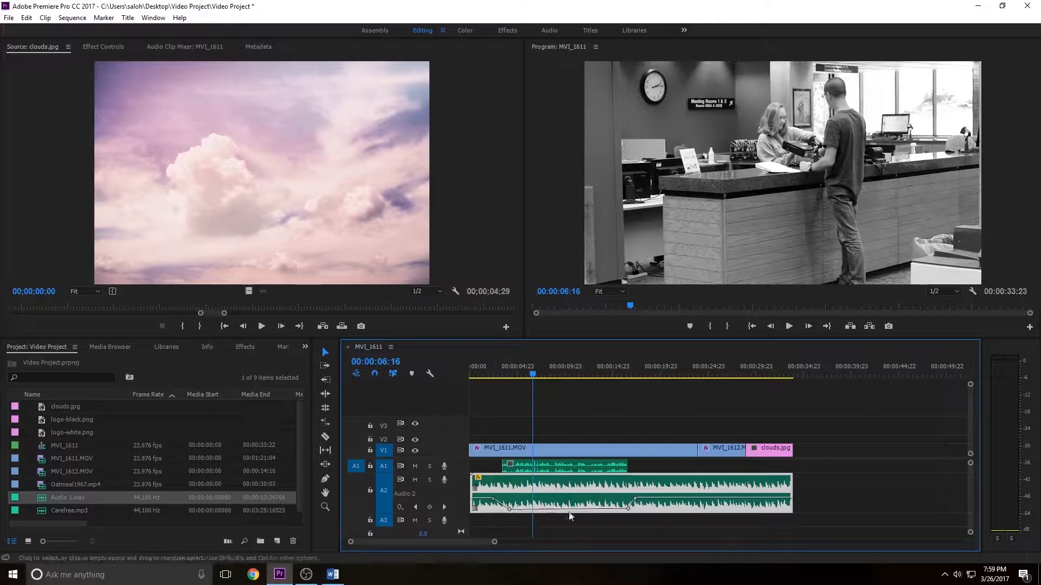
drag(635, 499, 639, 498)
click(493, 377)
key(space)
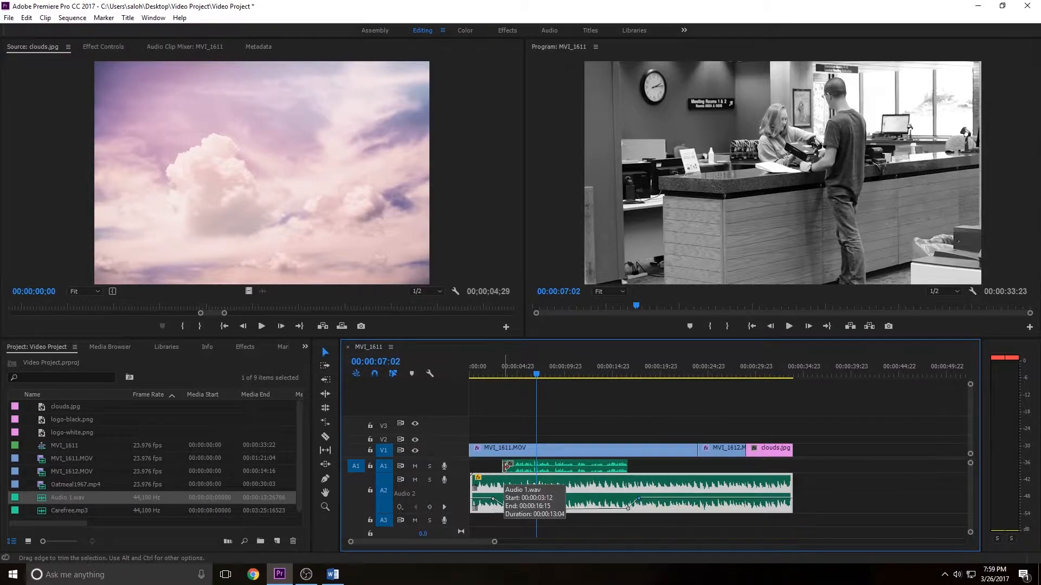
Apply the default transition to the start of Audio 1.wav on A1 and play back the fade-in
right_click(506, 466)
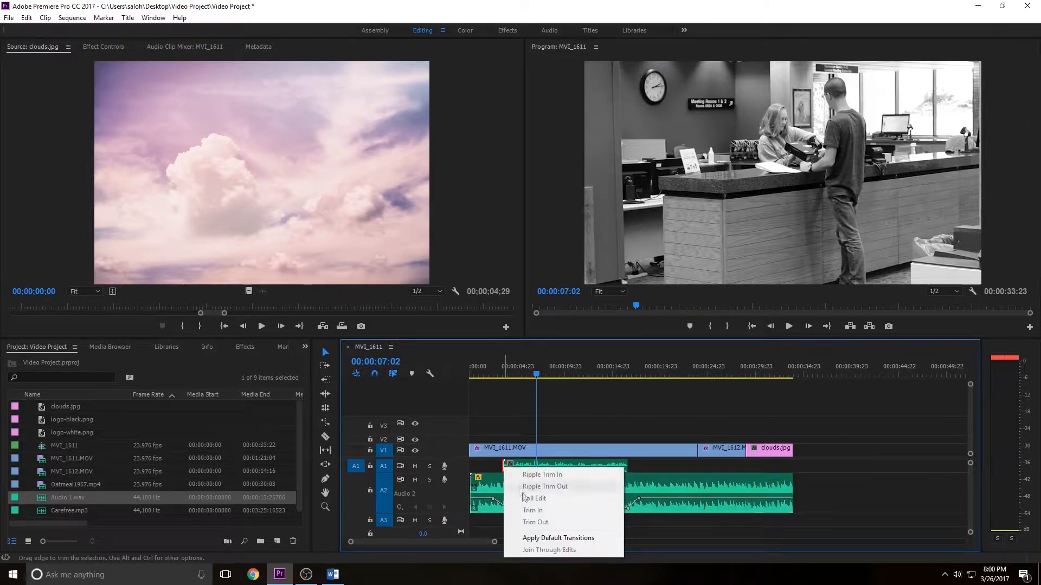
click(540, 538)
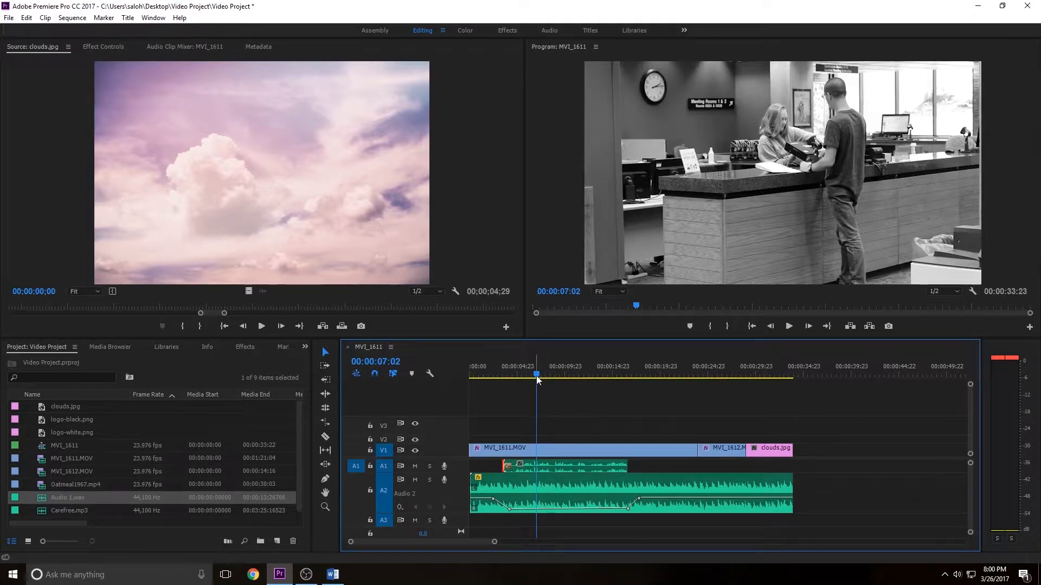
drag(536, 375, 500, 374)
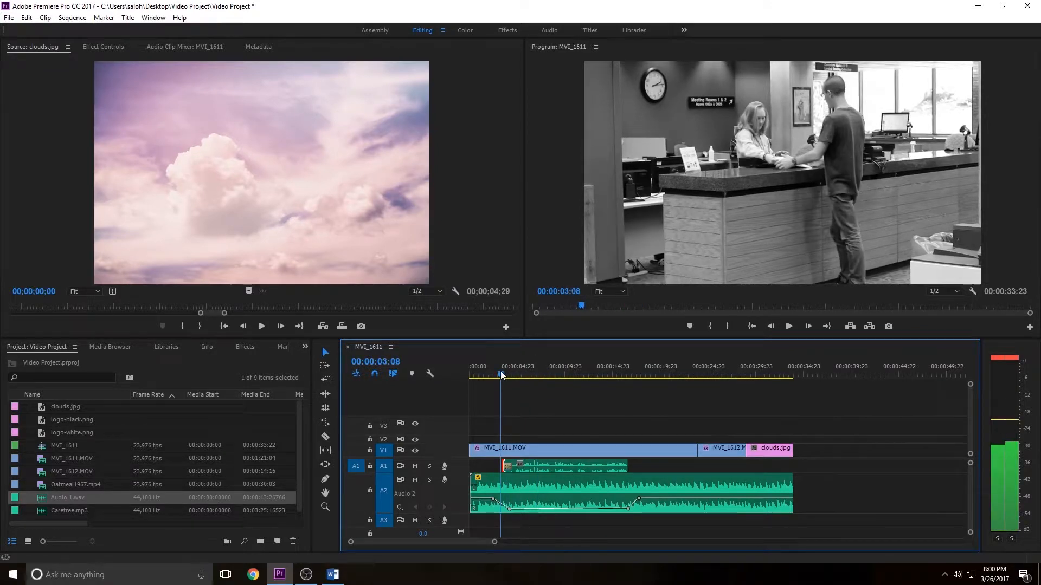
key(space)
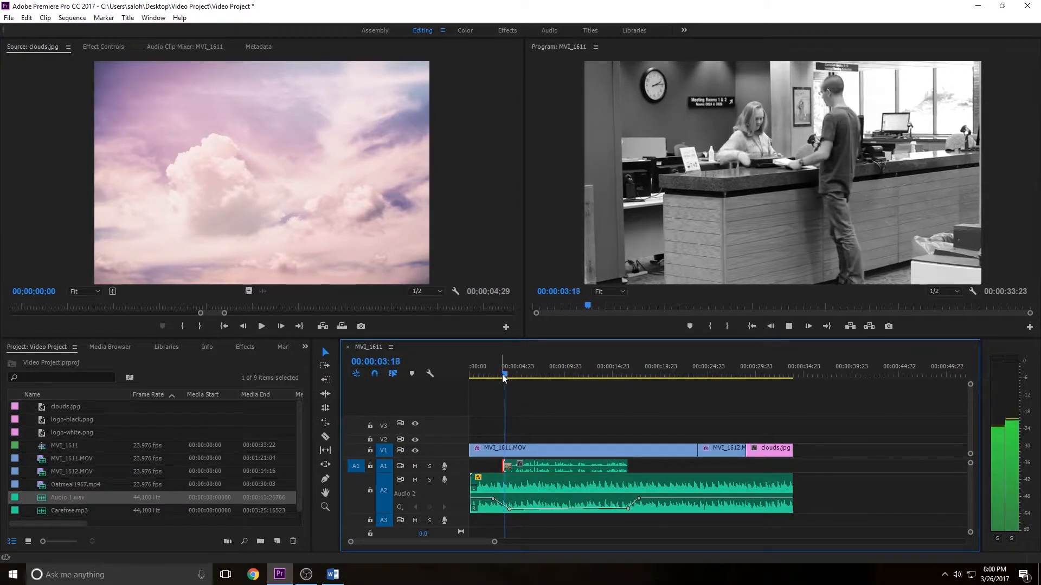
key(space)
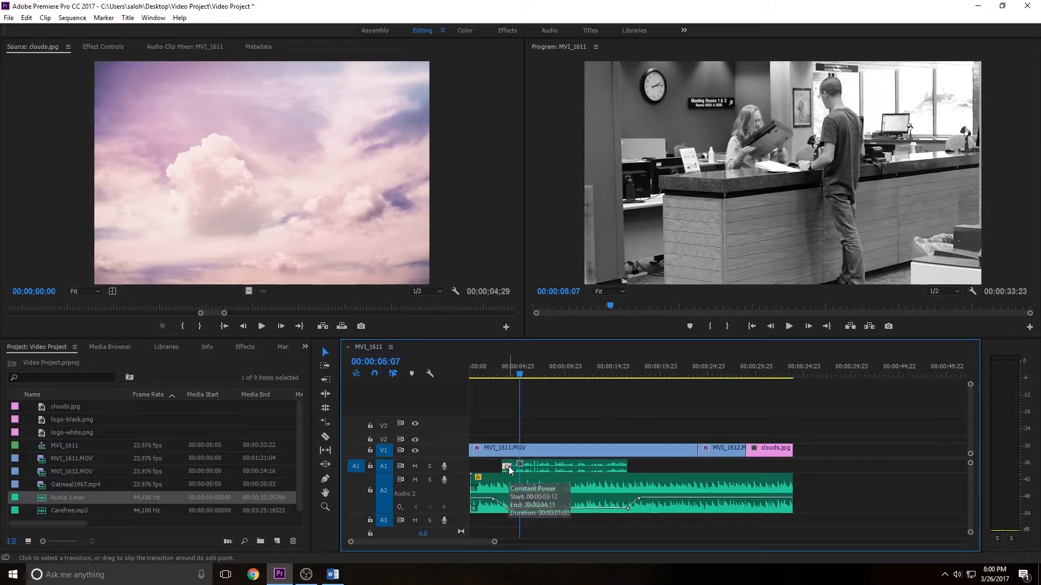
Set the duration of the Constant Power transition at the start of Audio 1.wav to 5 seconds and play it back
double_click(509, 469)
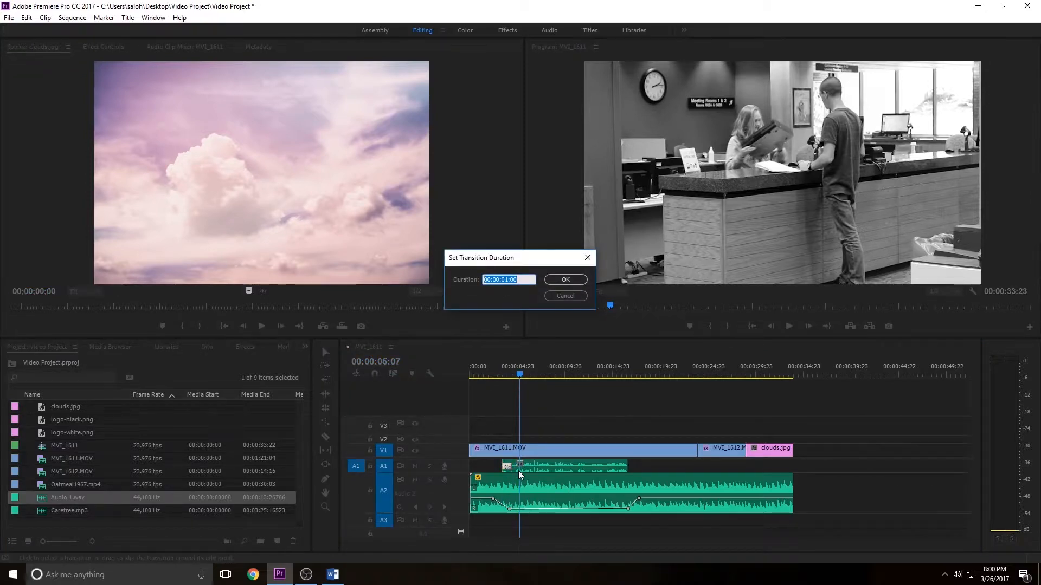
text(5)
key(Return)
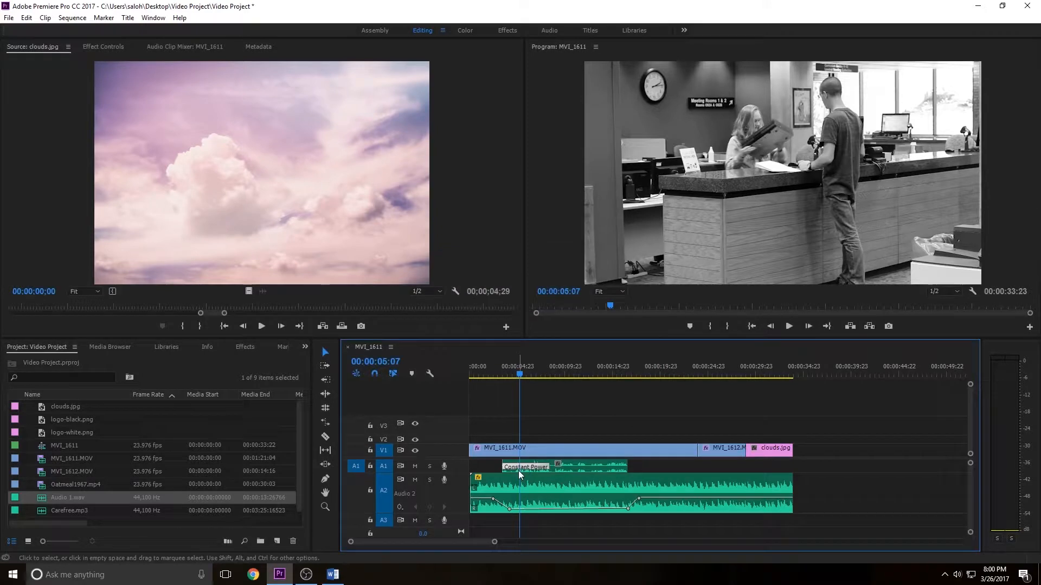
key(space)
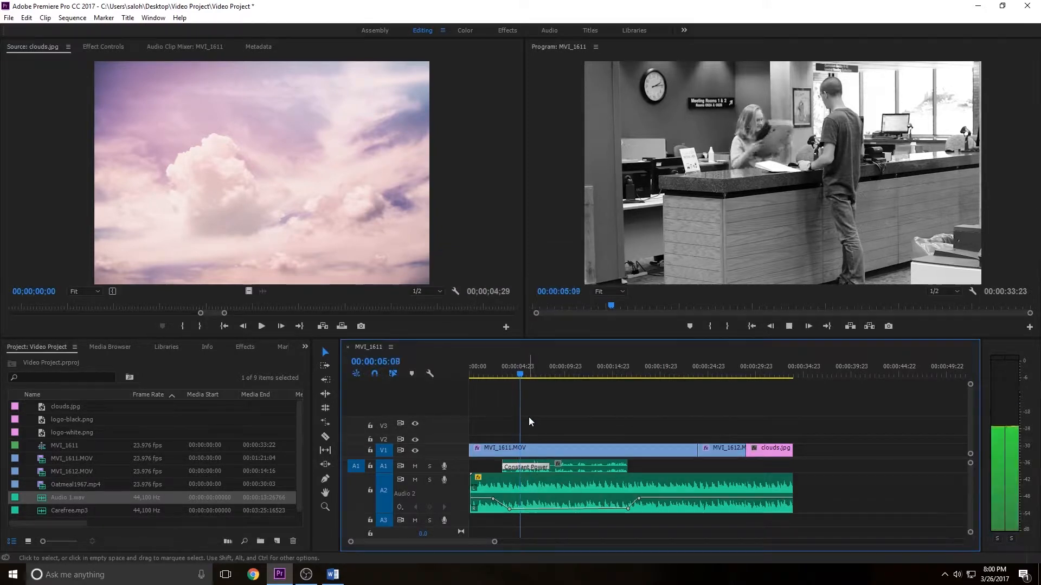
key(space)
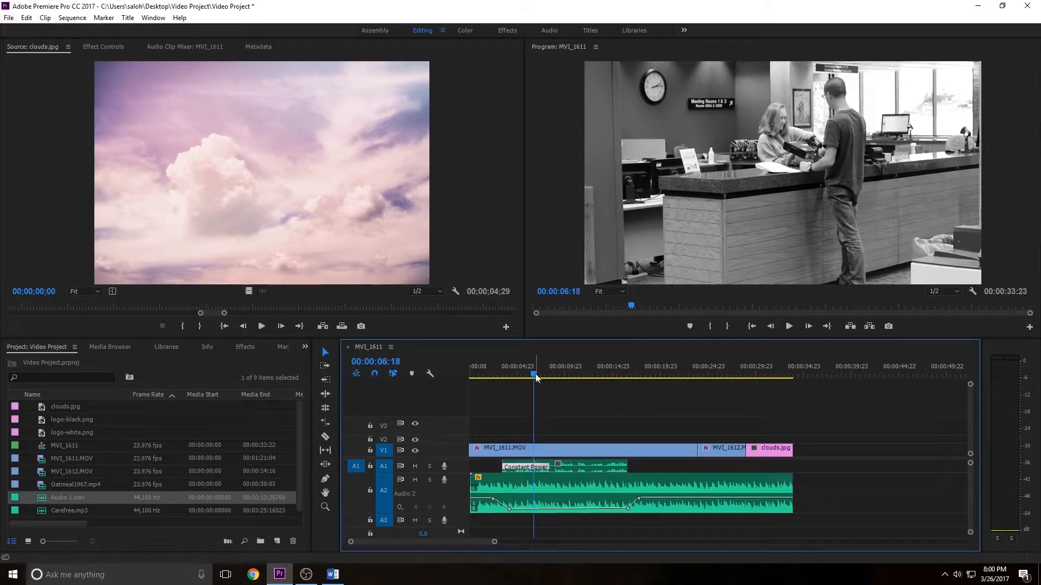
Apply the default transition to the end of Audio 1.wav and set its duration to 5 seconds
right_click(625, 464)
click(675, 534)
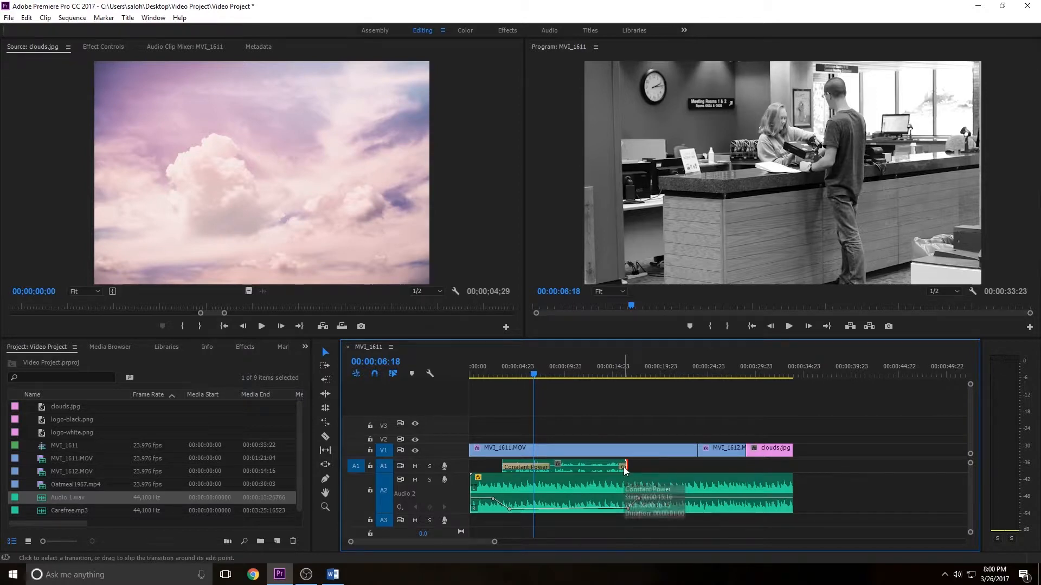
double_click(624, 468)
text(500)
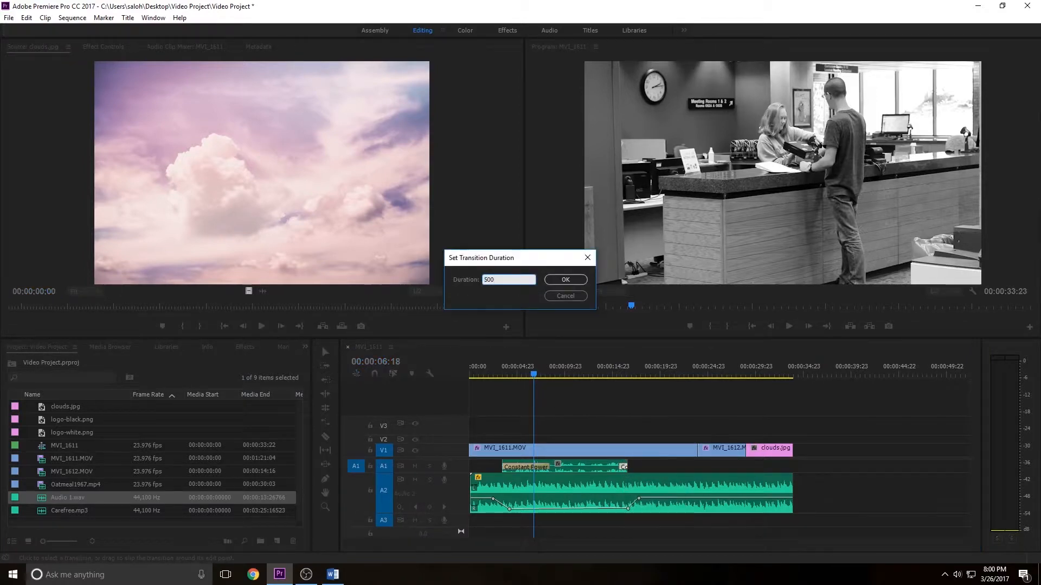
key(Return)
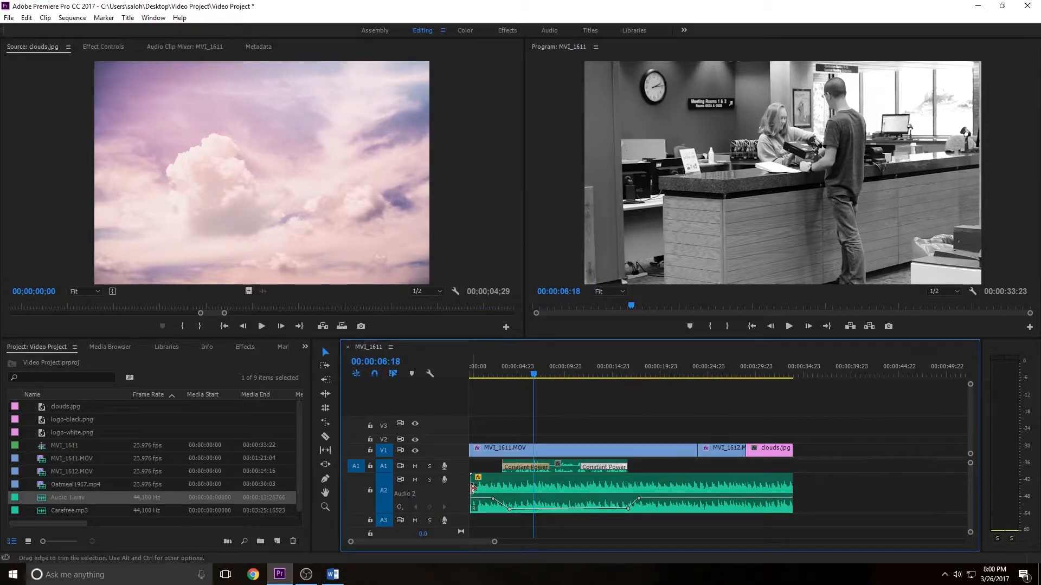
Apply the default transition to the start of the music clip on A2 and set its duration to 3 seconds
right_click(471, 487)
click(496, 469)
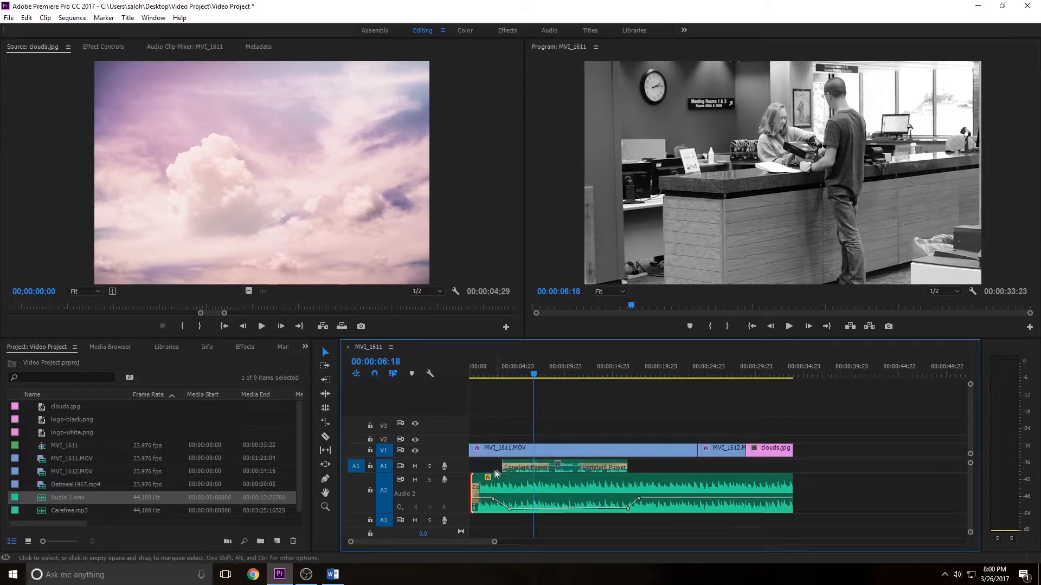
double_click(476, 488)
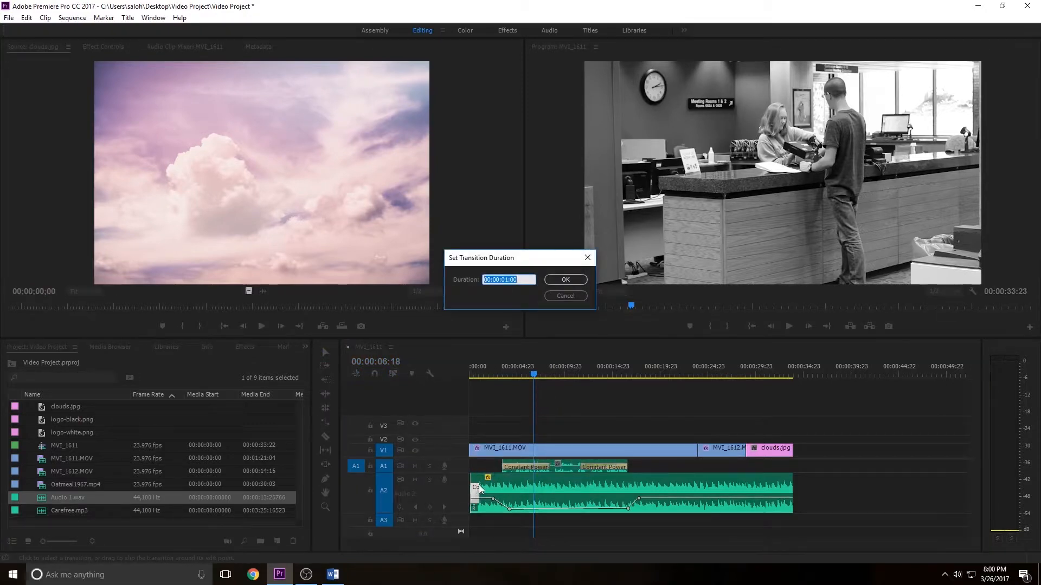
text(3)
key(Return)
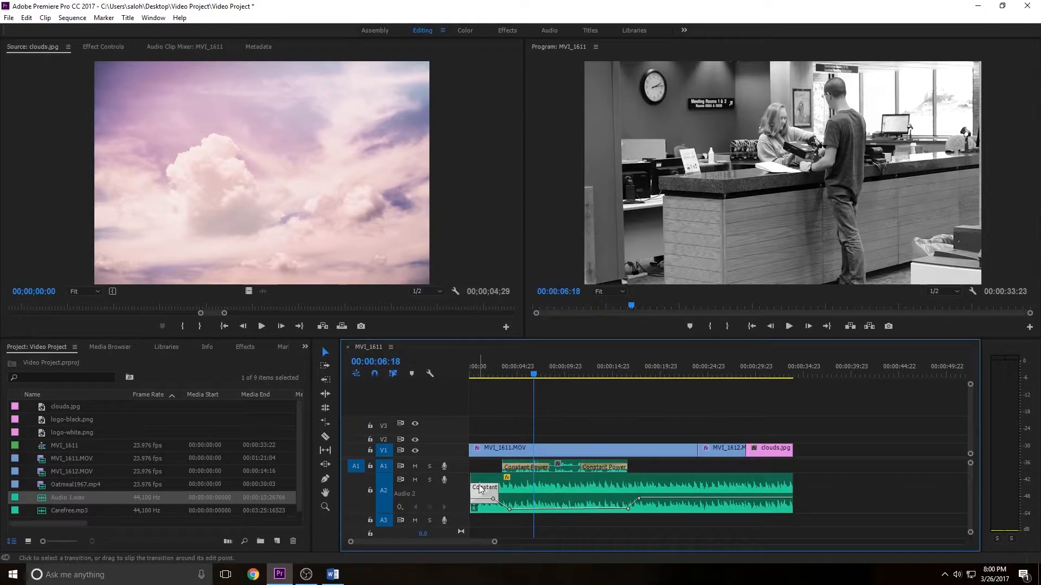
Apply the default transition to the end of the music clip on A2, set its duration to 5 seconds and play back the fade-out
right_click(790, 486)
click(818, 470)
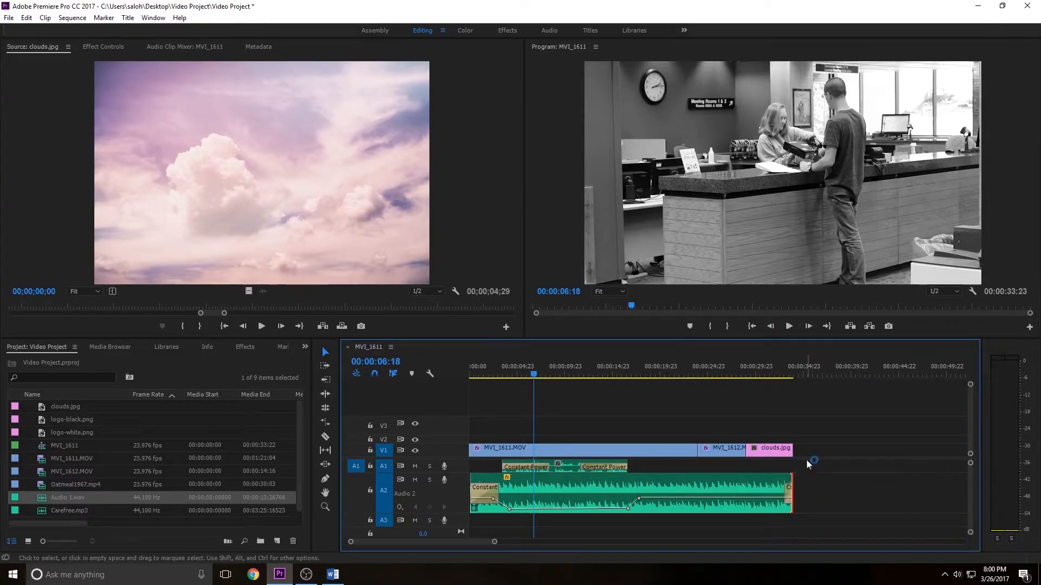
double_click(788, 495)
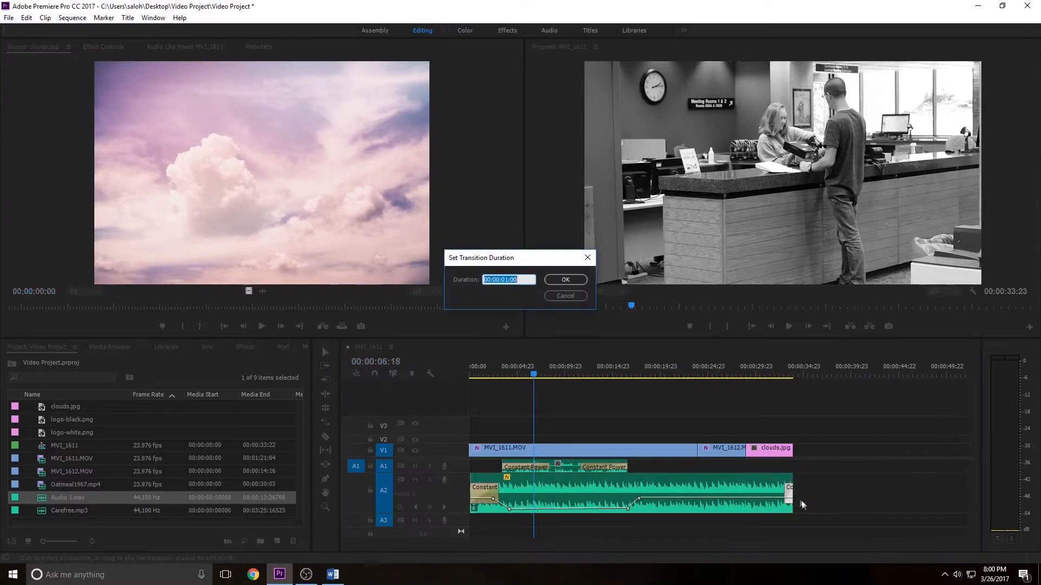
text(500)
key(Return)
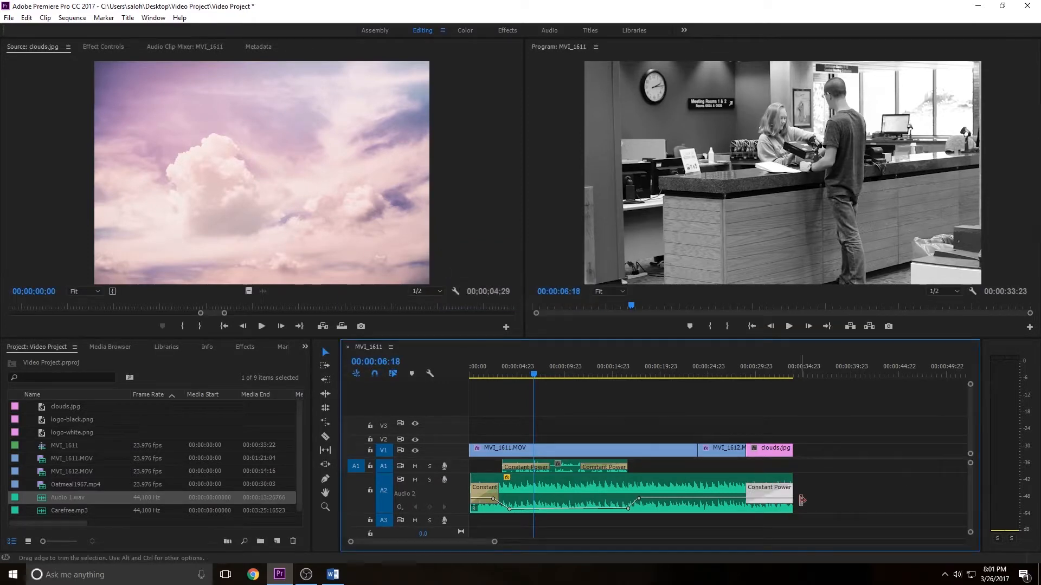
click(738, 372)
key(space)
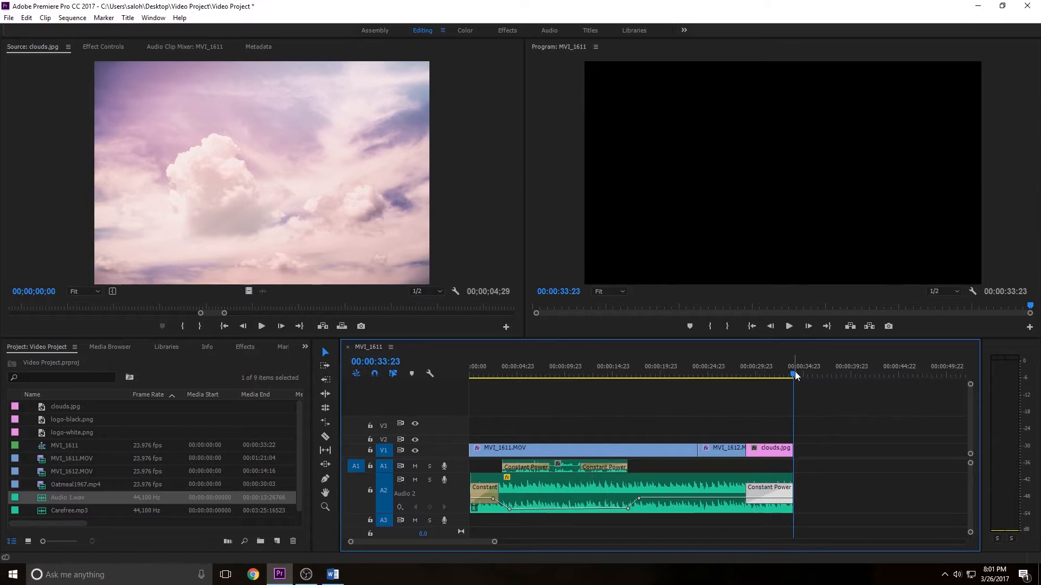
Apply the default transition to the end of the clouds.jpg clip on V1 and play back the ending
drag(794, 373, 792, 372)
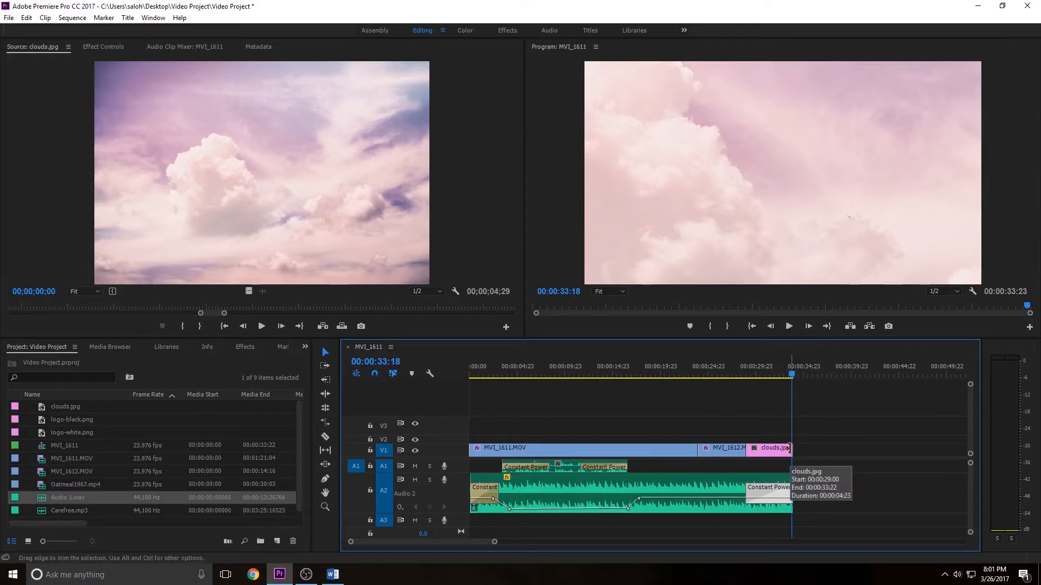
right_click(789, 449)
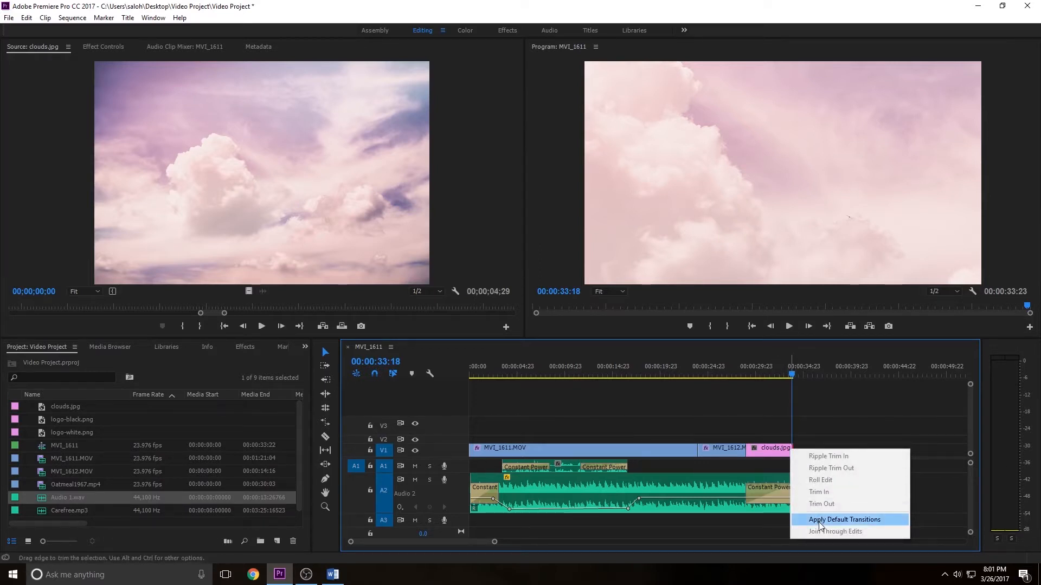
click(819, 520)
click(779, 368)
key(space)
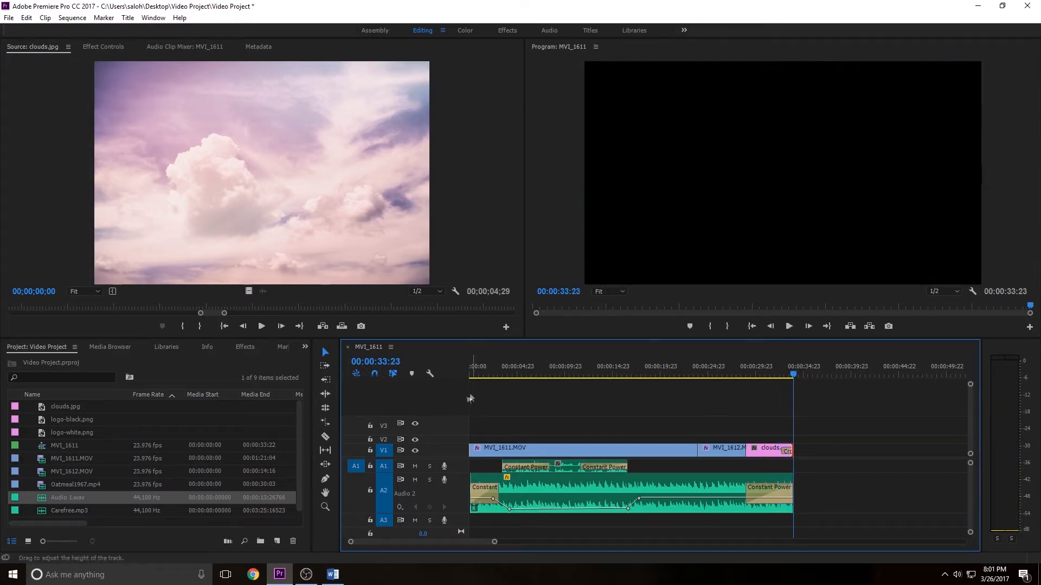
Apply the default transition to the start of the MVI_1611.MOV clip on V1 and preview the opening
click(469, 369)
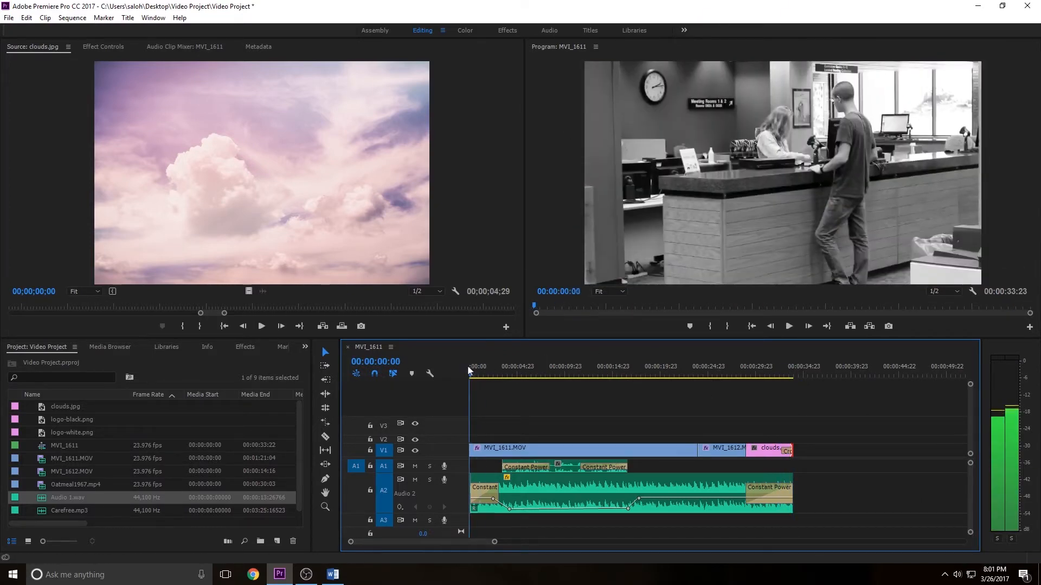
right_click(472, 450)
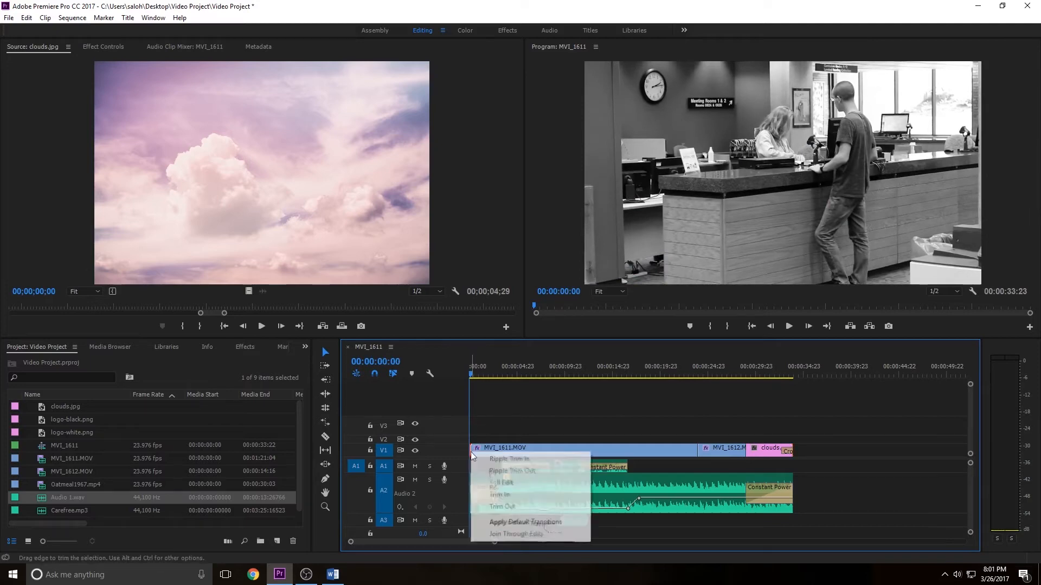
click(509, 524)
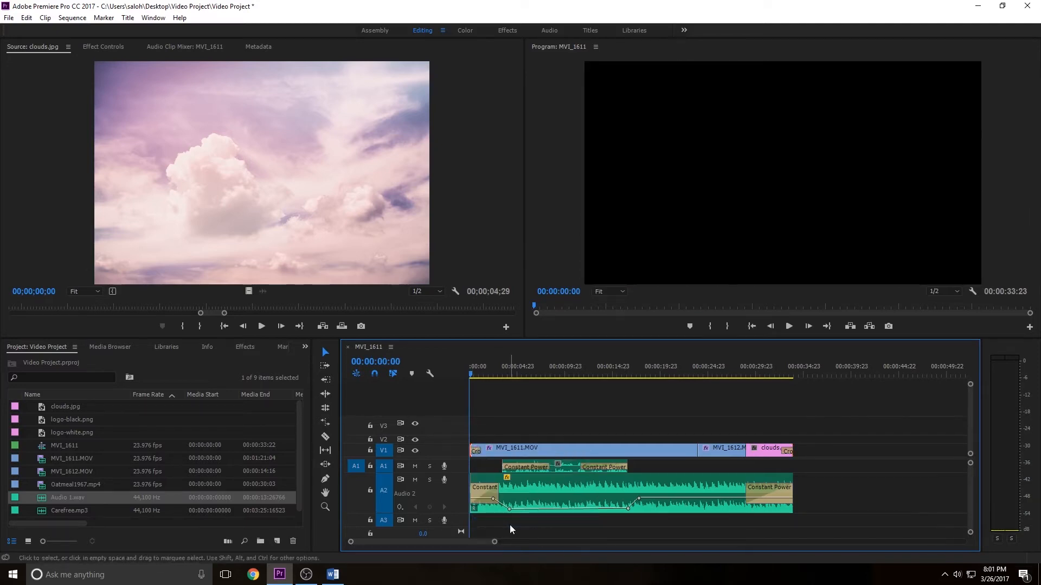
key(space)
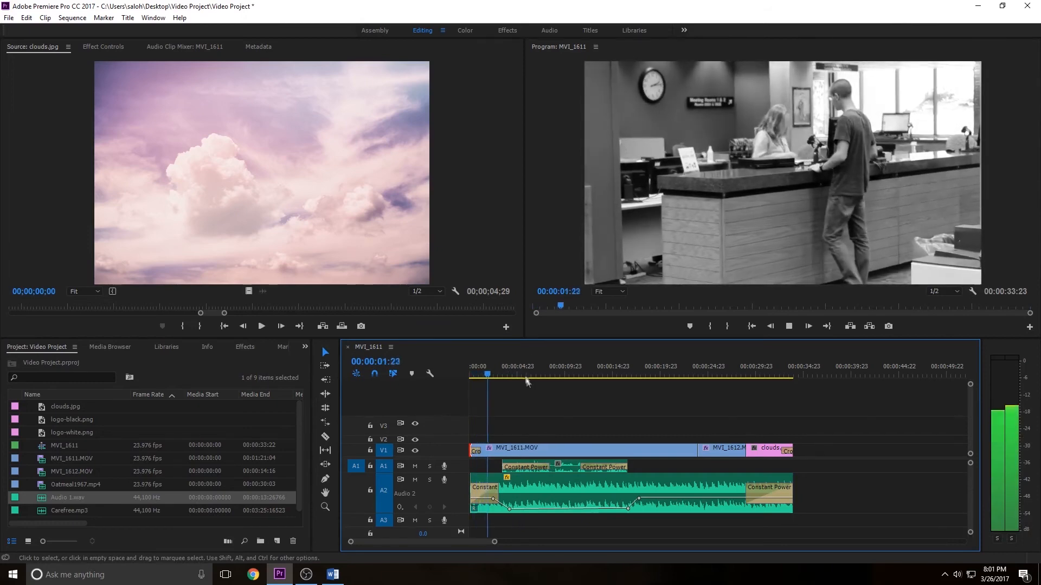
click(475, 377)
drag(475, 378, 495, 389)
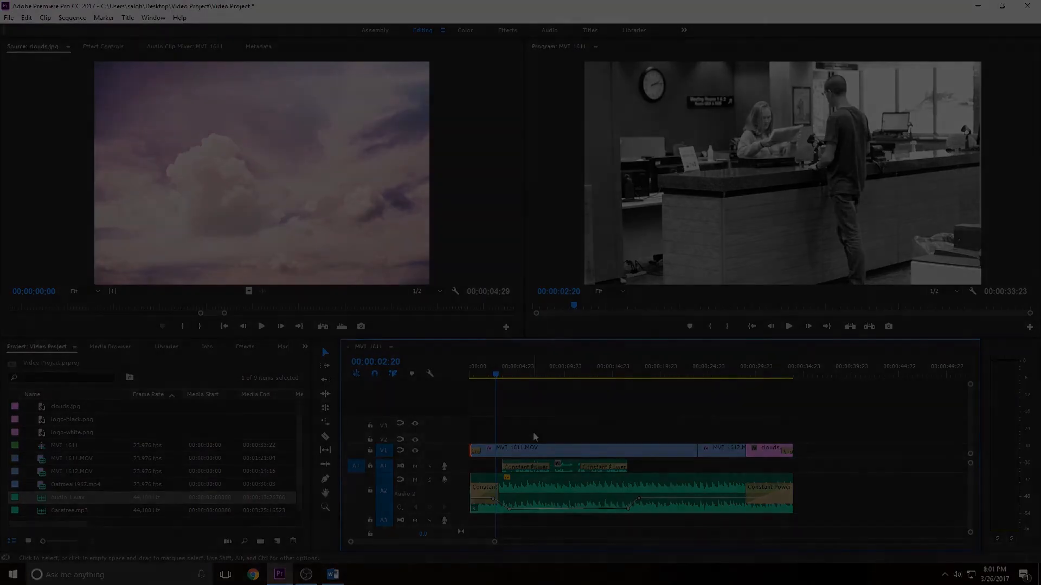